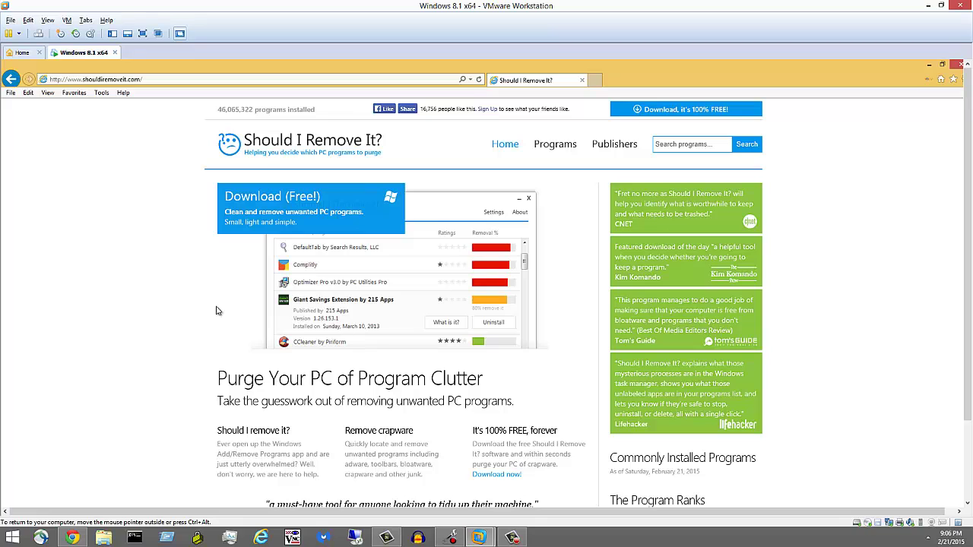
Download ShouldIRemoveIt_Setup.exe from the Should I Remove It? site in Internet Explorer and run it.
click(143, 33)
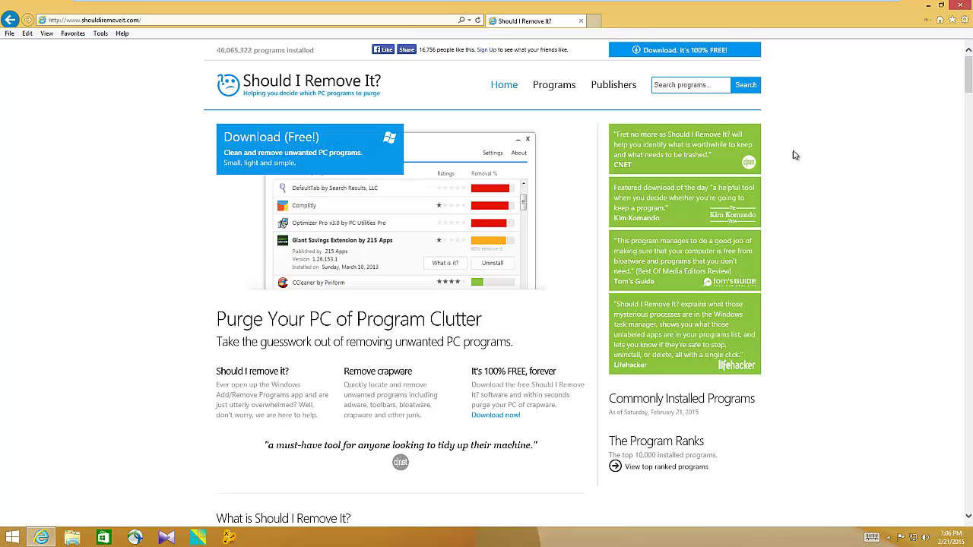
click(681, 50)
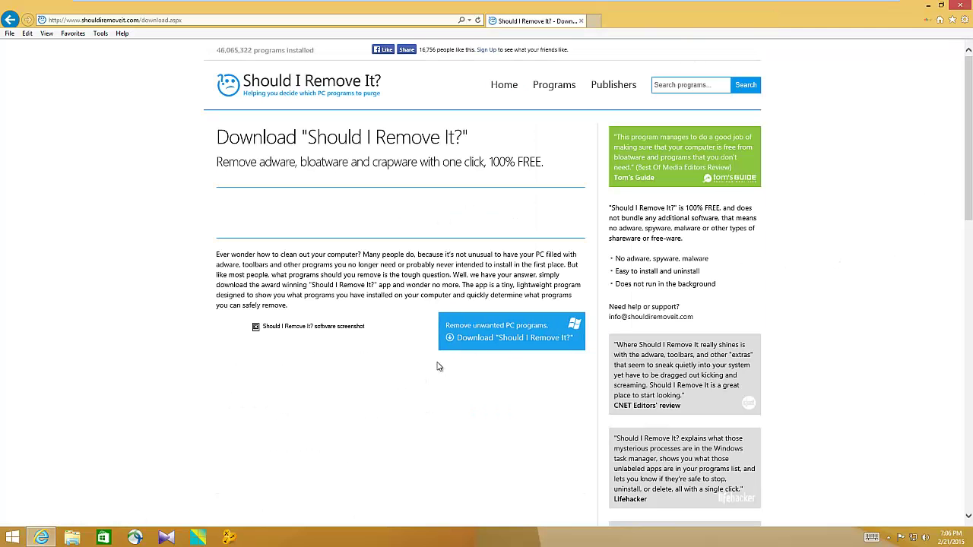
click(482, 347)
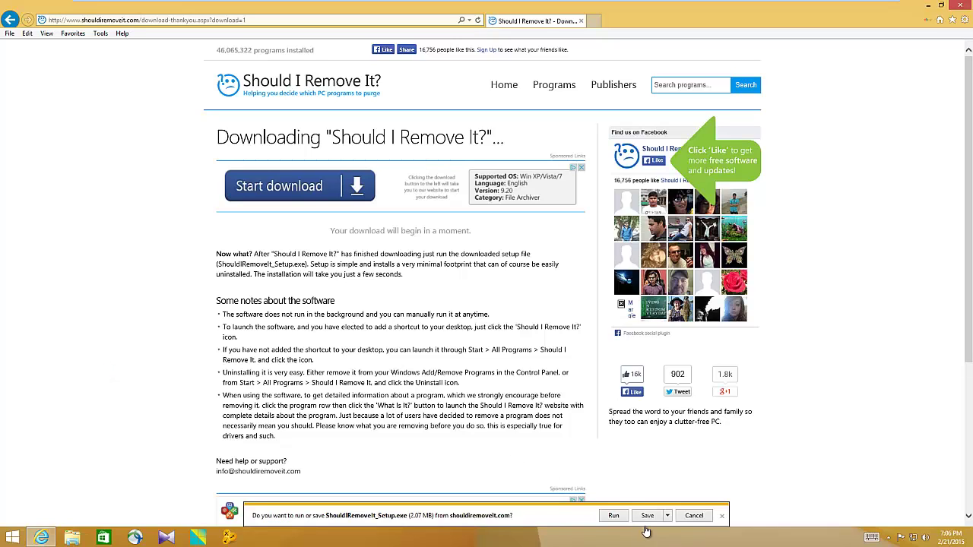
click(614, 515)
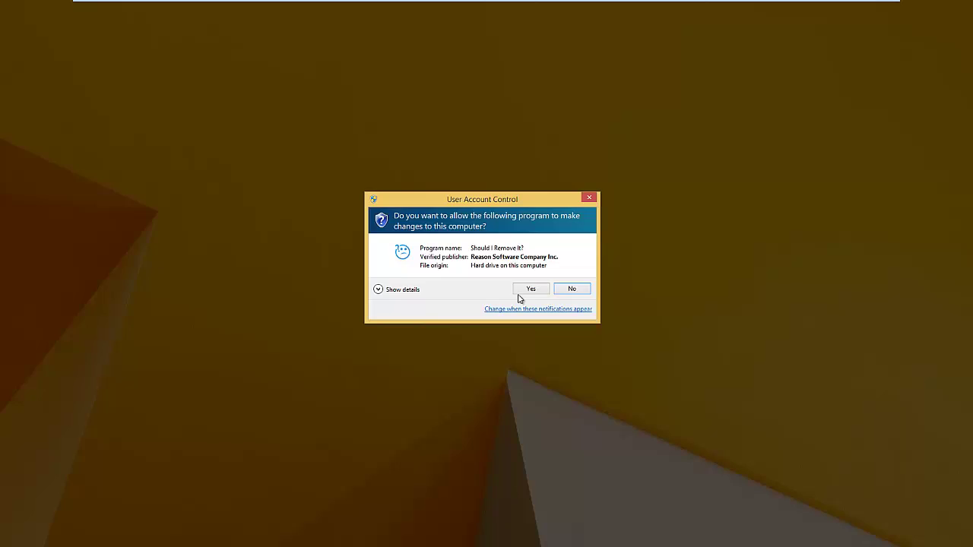
Install Should I Remove It? with the license accepted, default folder and shortcuts, then launch it.
click(521, 288)
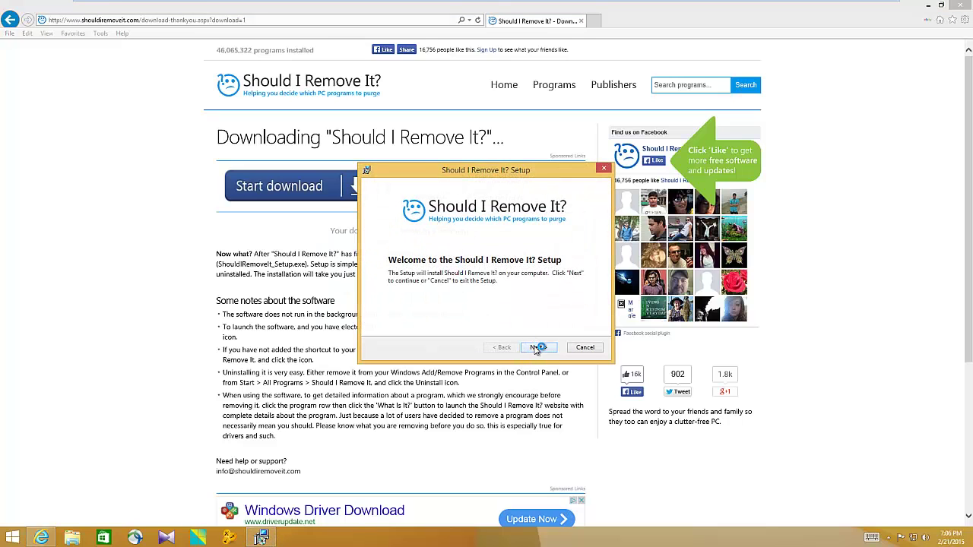
click(537, 347)
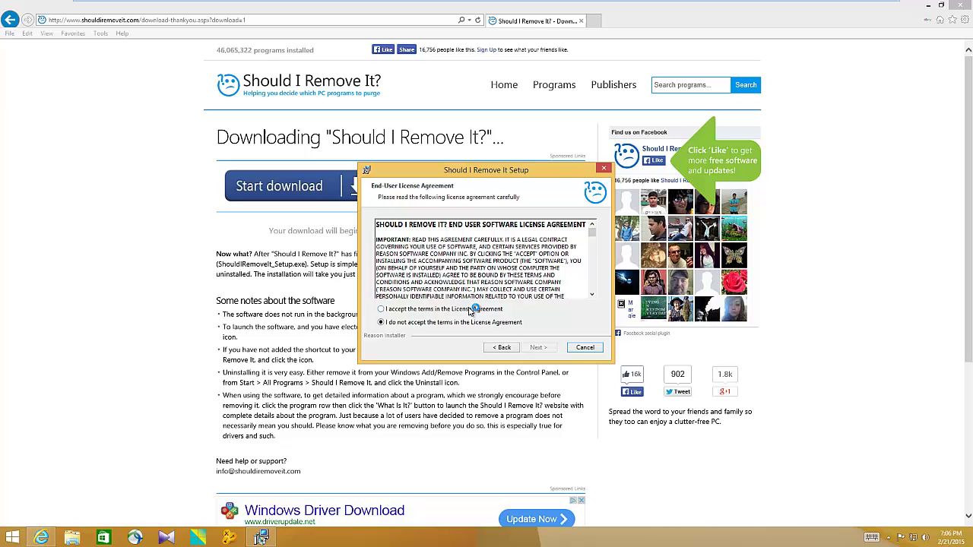
click(472, 309)
click(537, 348)
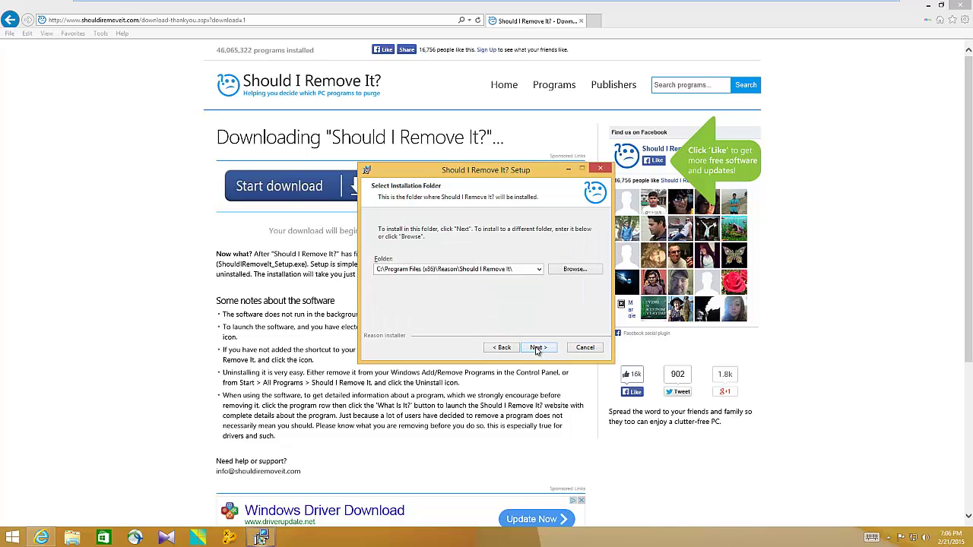
click(537, 348)
click(537, 348)
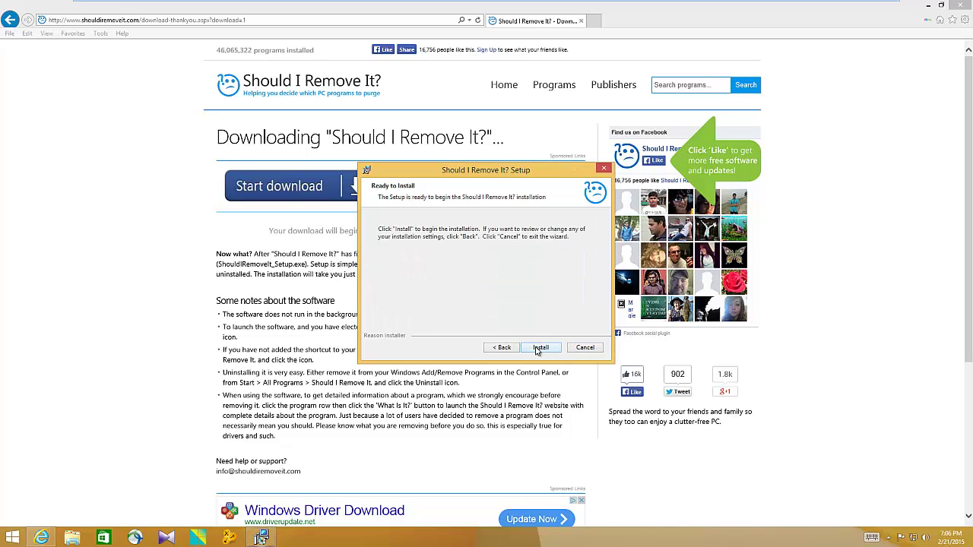
click(537, 349)
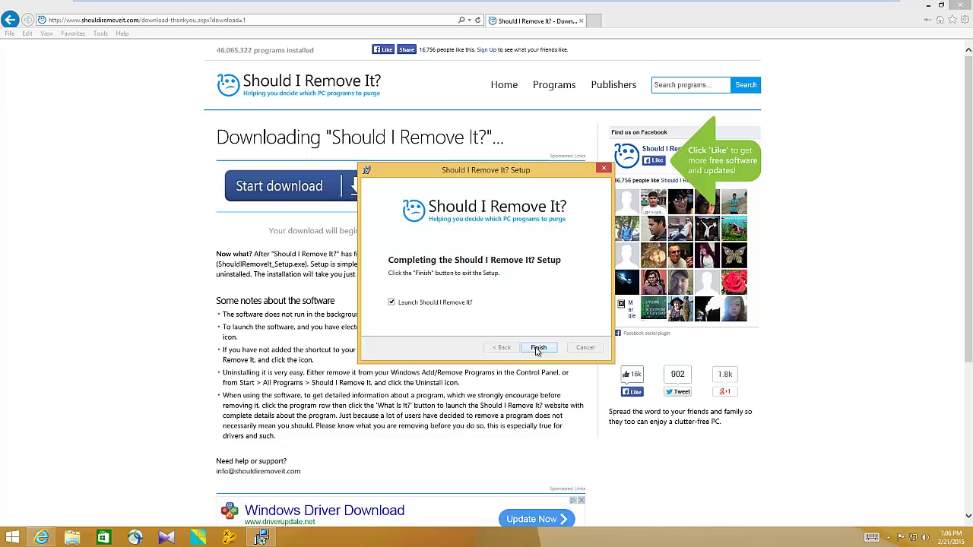
click(537, 349)
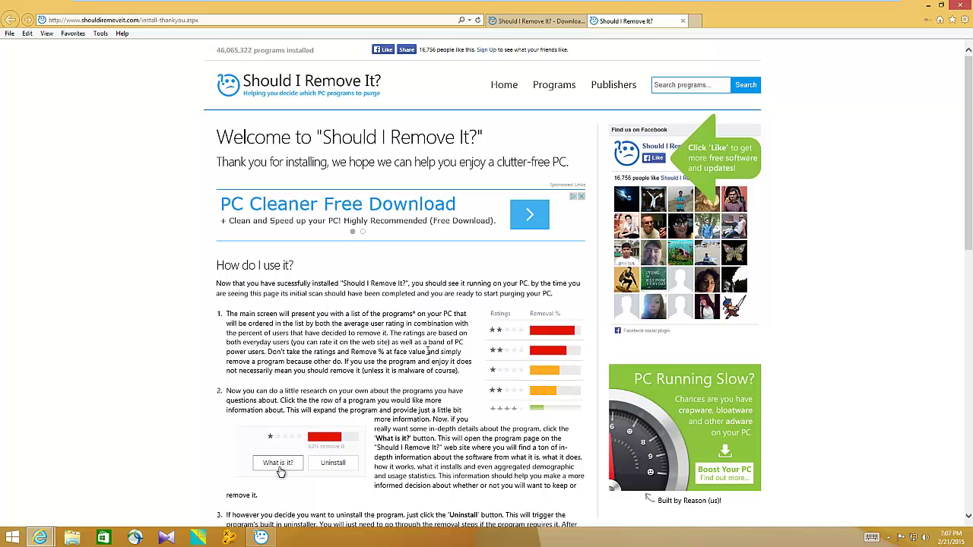
Minimise Internet Explorer to reveal Should I Remove It? listing 14 installed programs.
scroll(246, 289, down, 3)
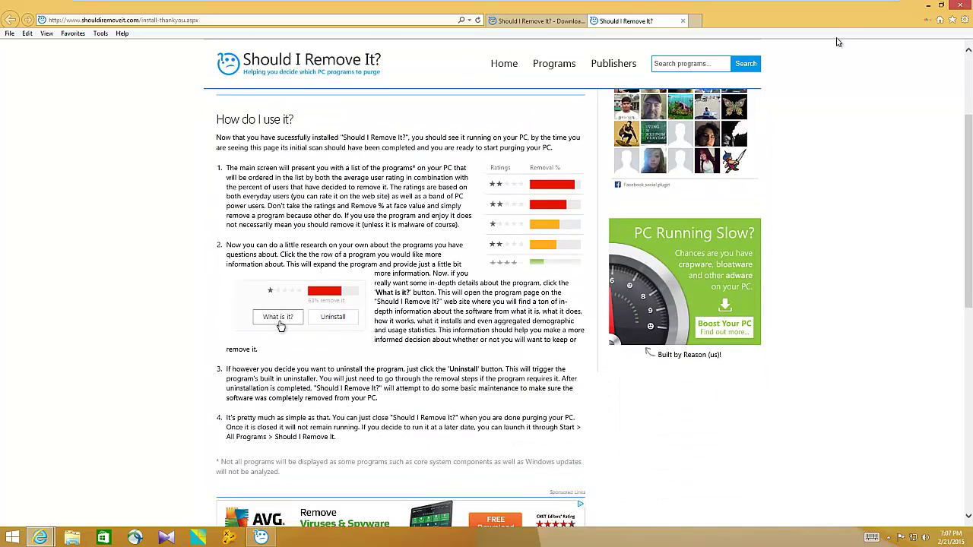
click(929, 5)
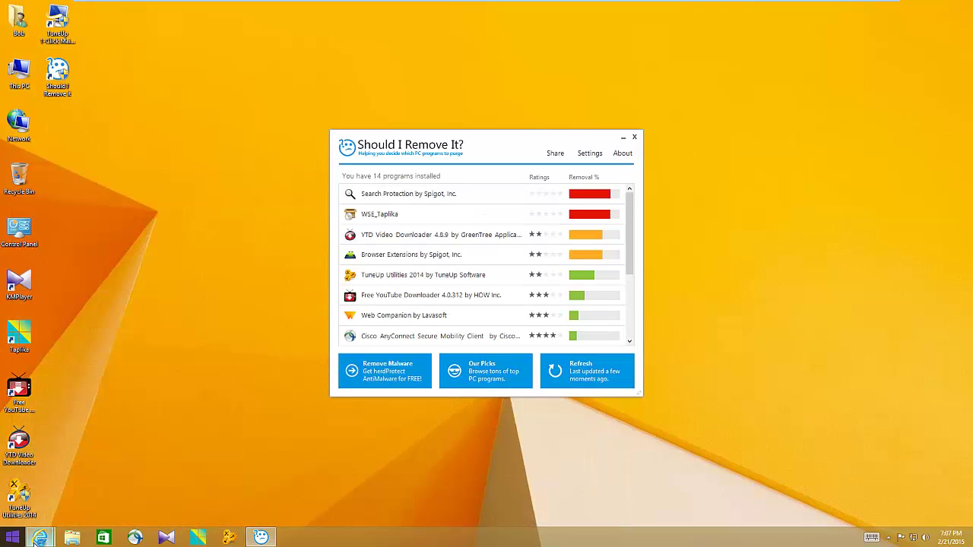
mouse_move(39, 537)
click(172, 490)
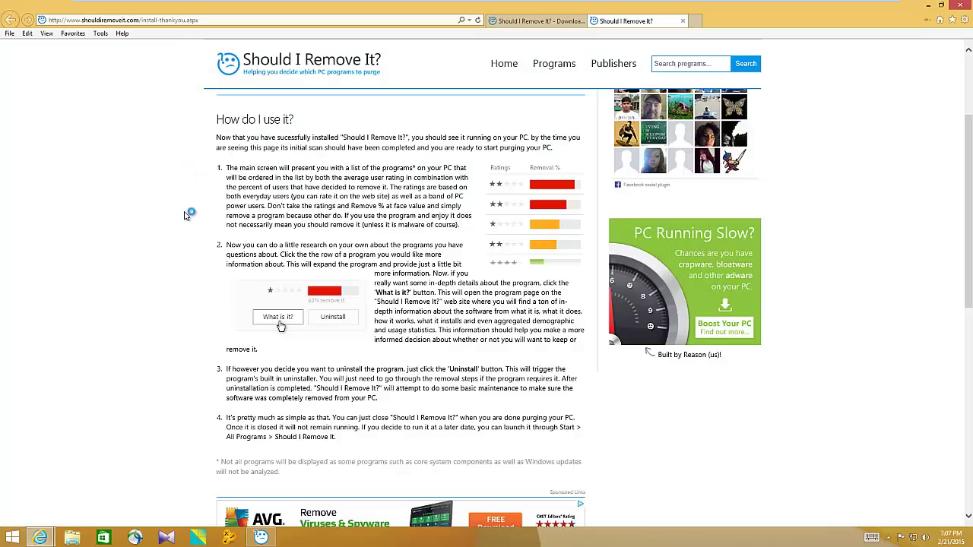
scroll(182, 204, down, 4)
scroll(182, 204, up, 1)
scroll(183, 204, up, 3)
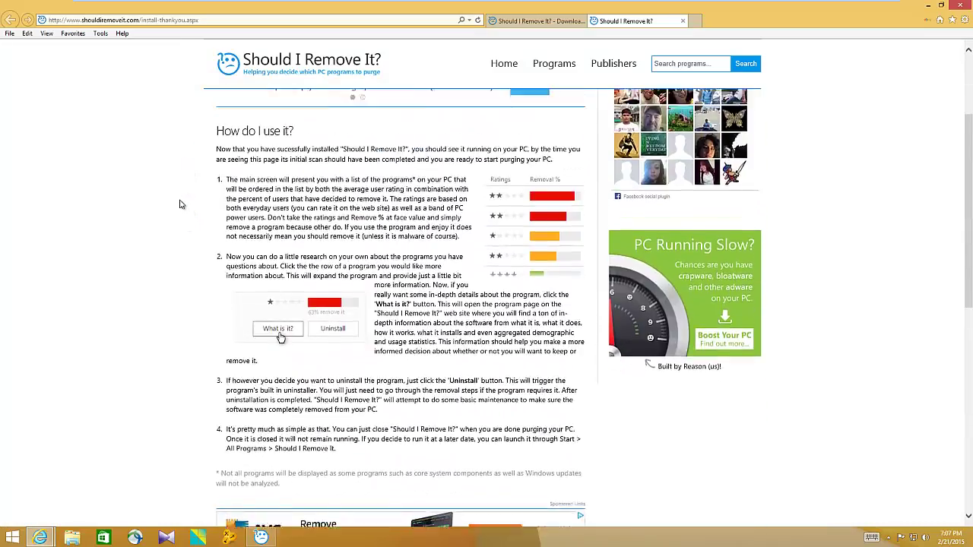
scroll(182, 203, up, 2)
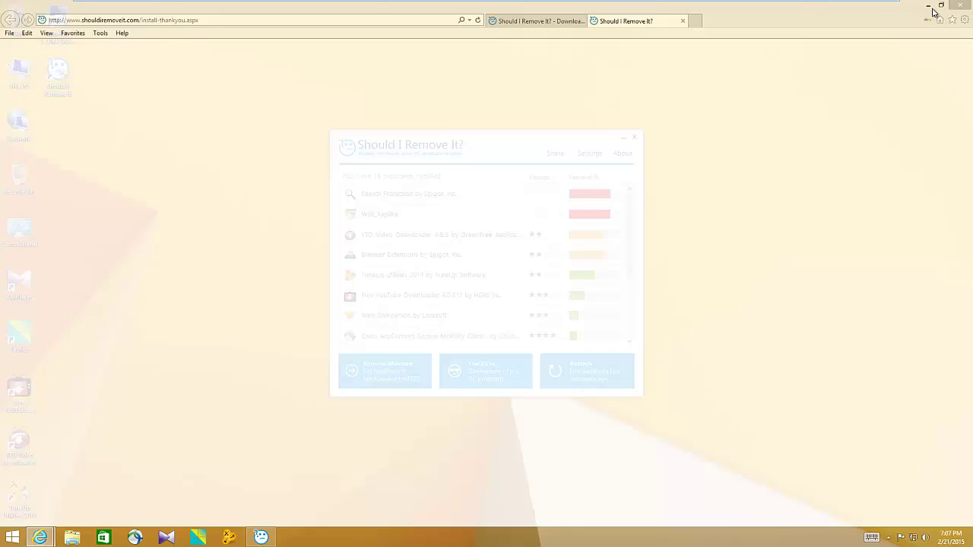
click(929, 4)
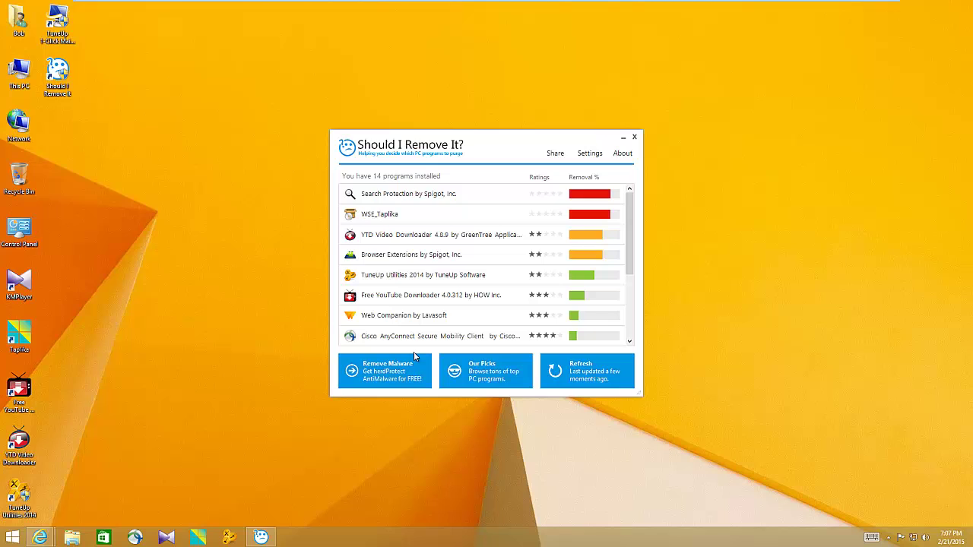
Check the program's taskbar jump list and the hidden notification-area icons.
right_click(251, 537)
click(889, 538)
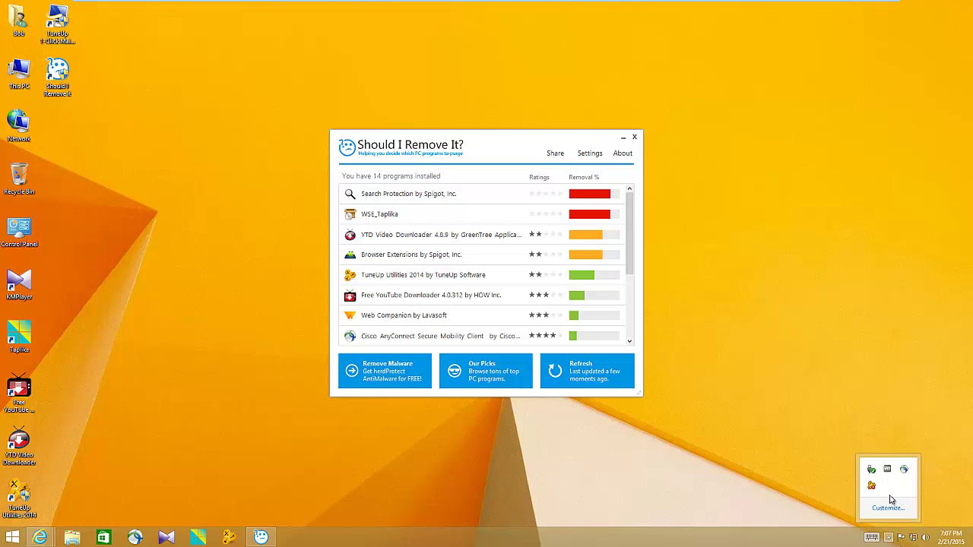
click(369, 150)
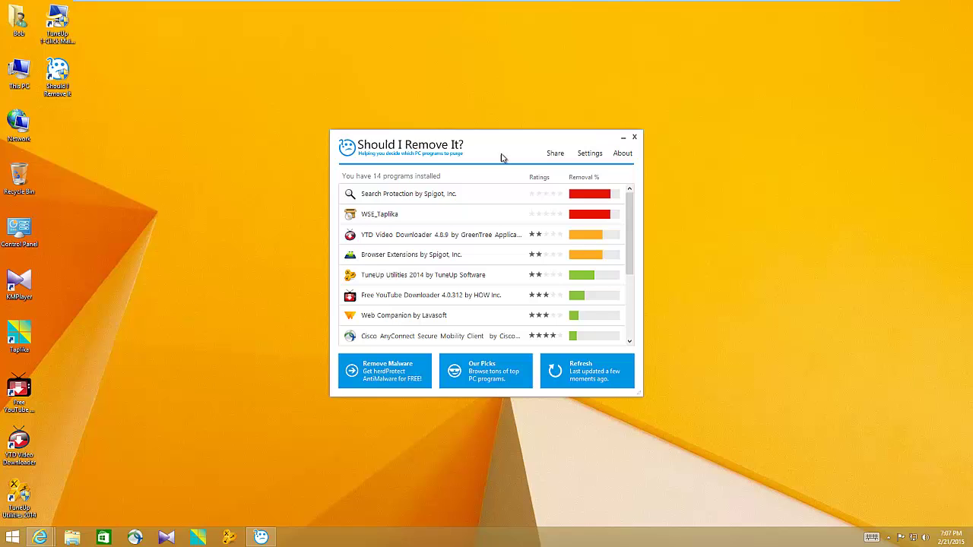
Launch Should I Remove It? as administrator from its desktop shortcut, then close it.
right_click(58, 76)
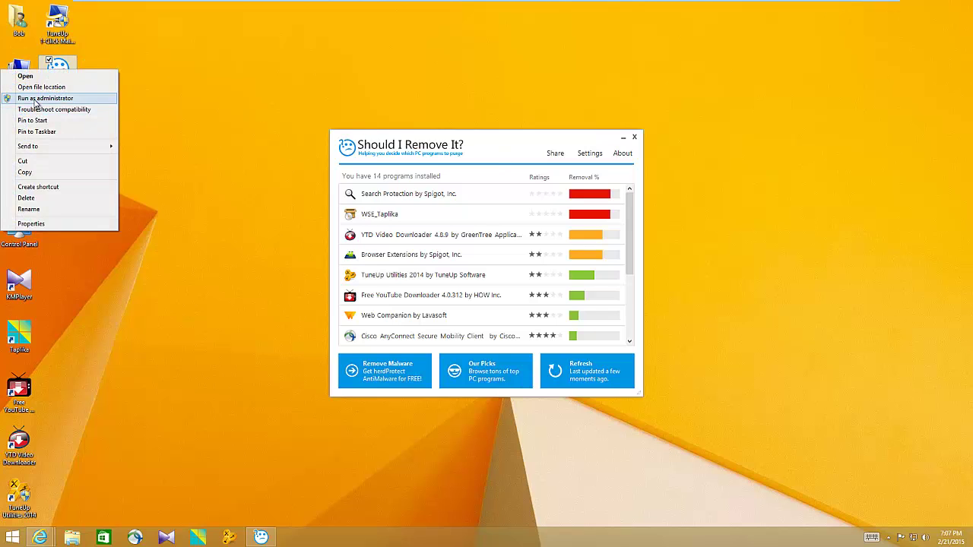
click(45, 97)
click(541, 289)
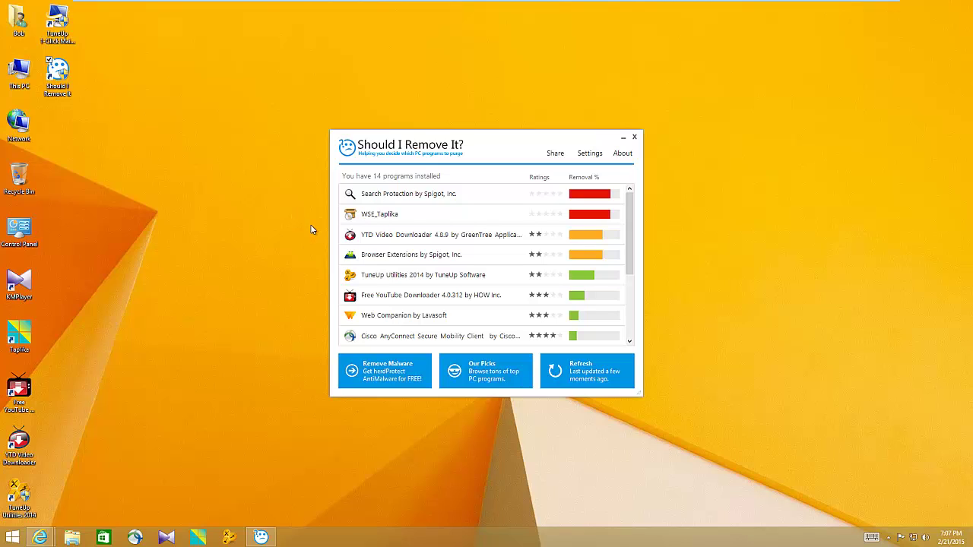
key(alt+F4)
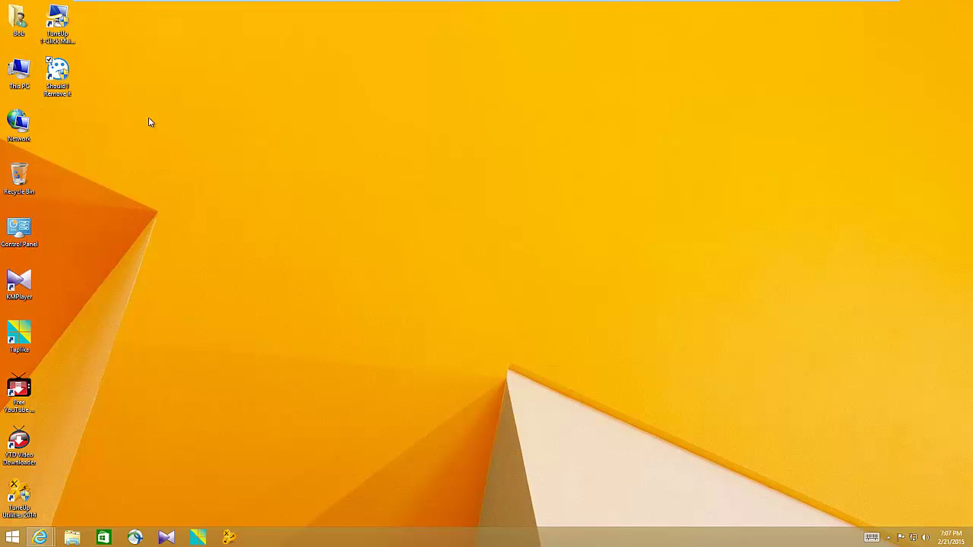
Open Task Manager from the taskbar menu and move it toward the screen centre.
right_click(58, 77)
click(354, 532)
right_click(358, 538)
click(394, 503)
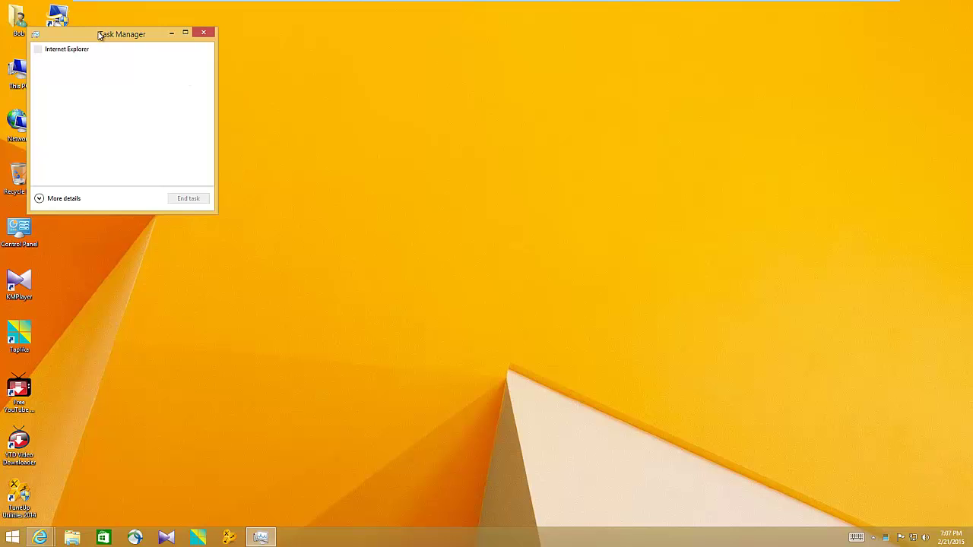
drag(100, 35, 282, 65)
Relaunch Should I Remove It? as administrator from the desktop shortcut, approving elevation.
click(58, 78)
right_click(58, 77)
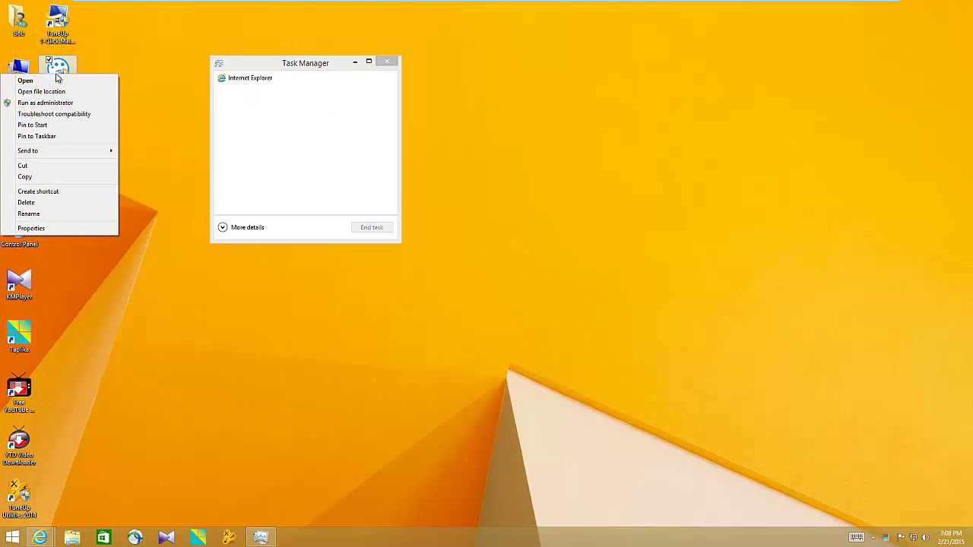
click(53, 102)
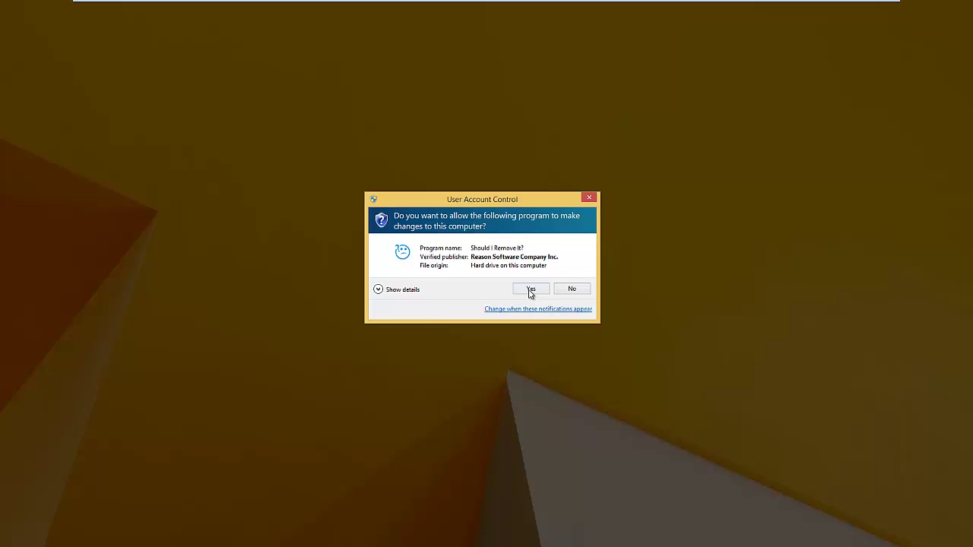
click(531, 291)
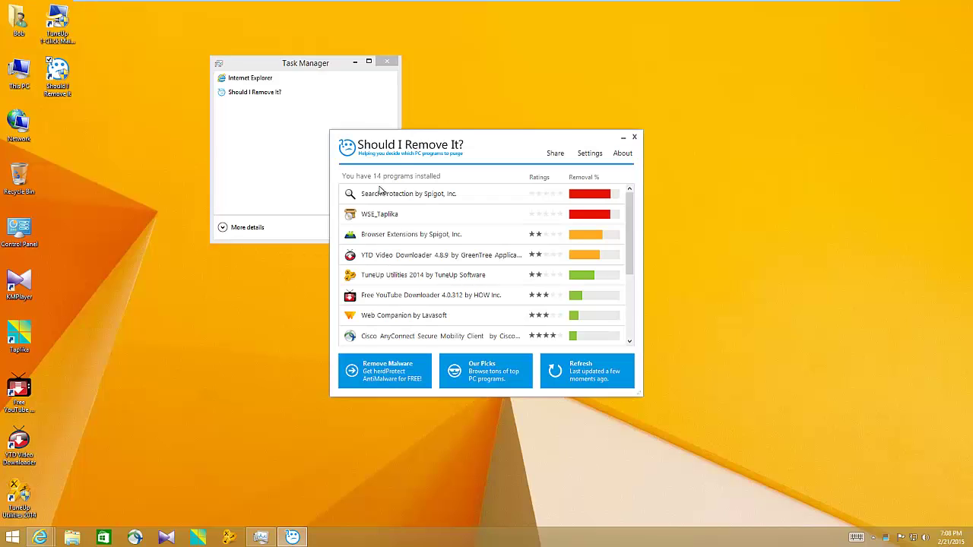
Close Task Manager and uninstall Search Protection by Spigot, Inc., confirming the removal.
click(387, 62)
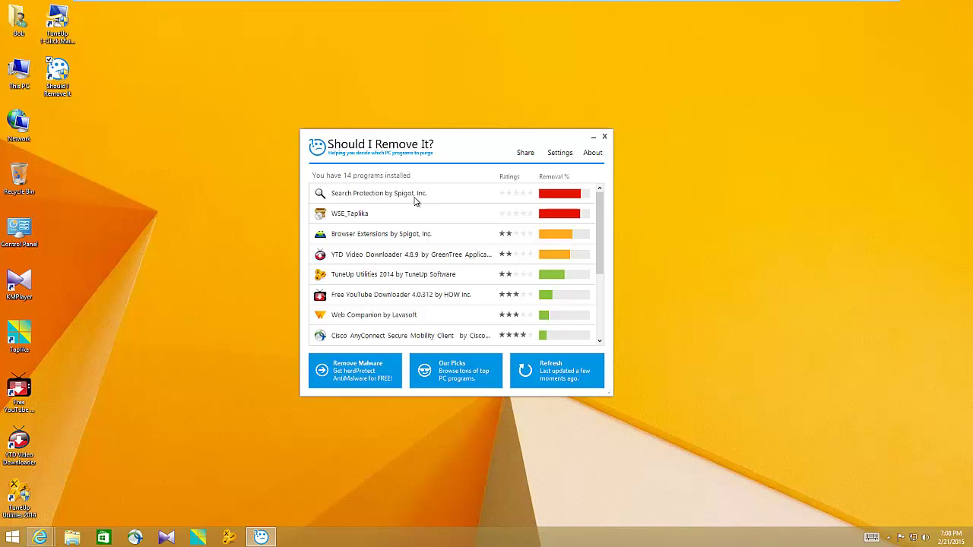
click(416, 201)
click(564, 220)
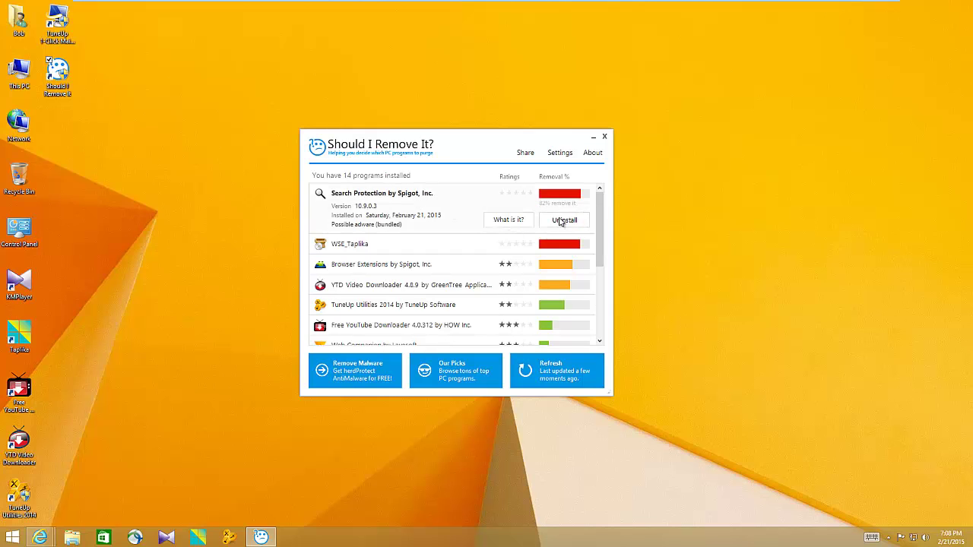
click(462, 305)
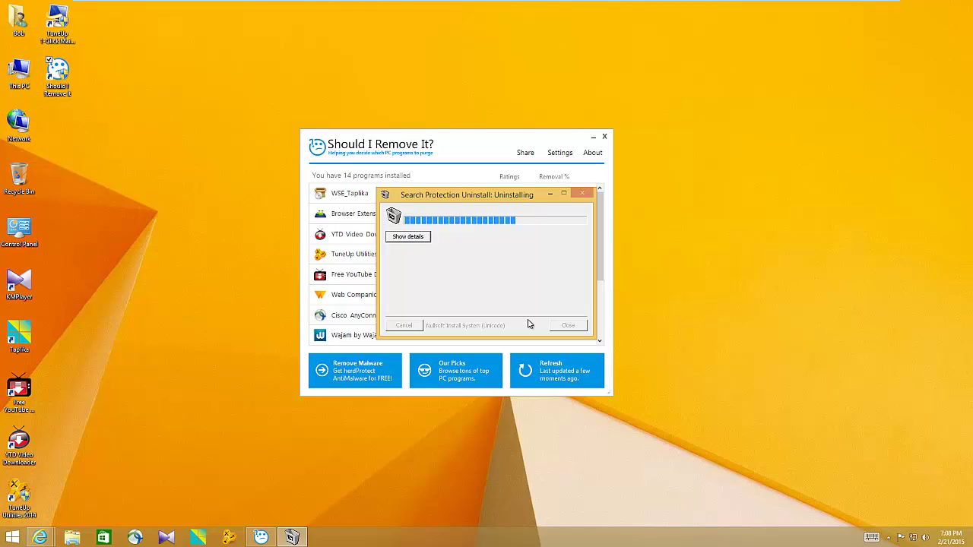
Uninstall WSE_Taplika, letting the uninstaller force-close open browsers.
click(569, 326)
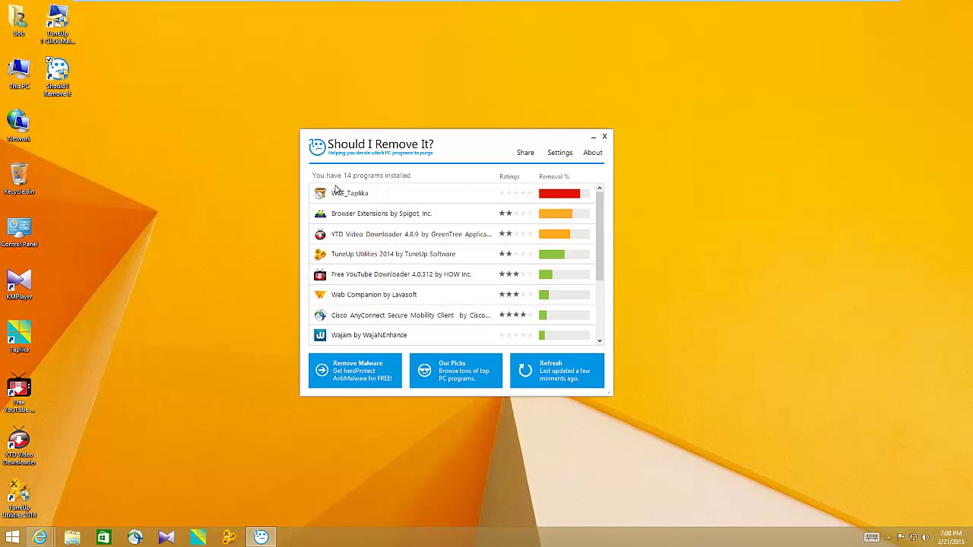
click(420, 196)
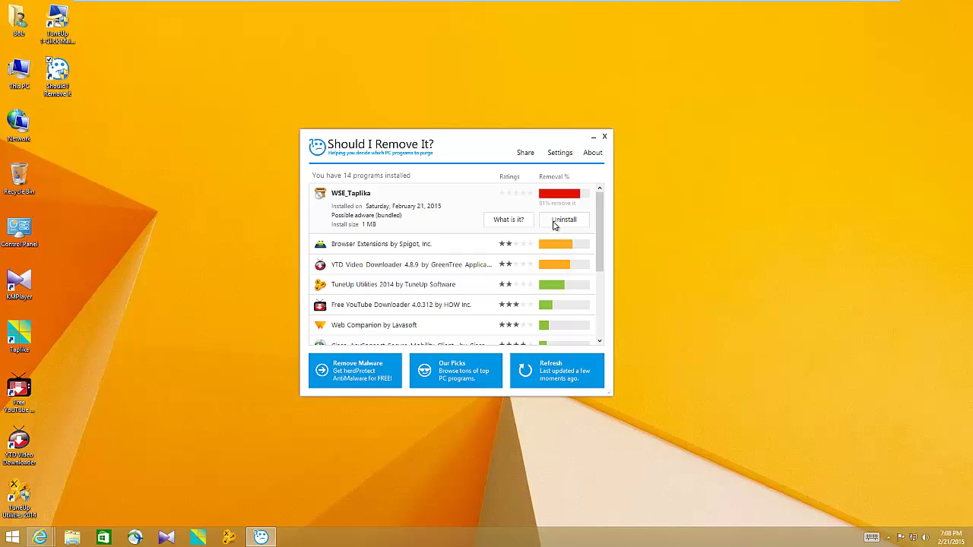
click(557, 221)
click(450, 306)
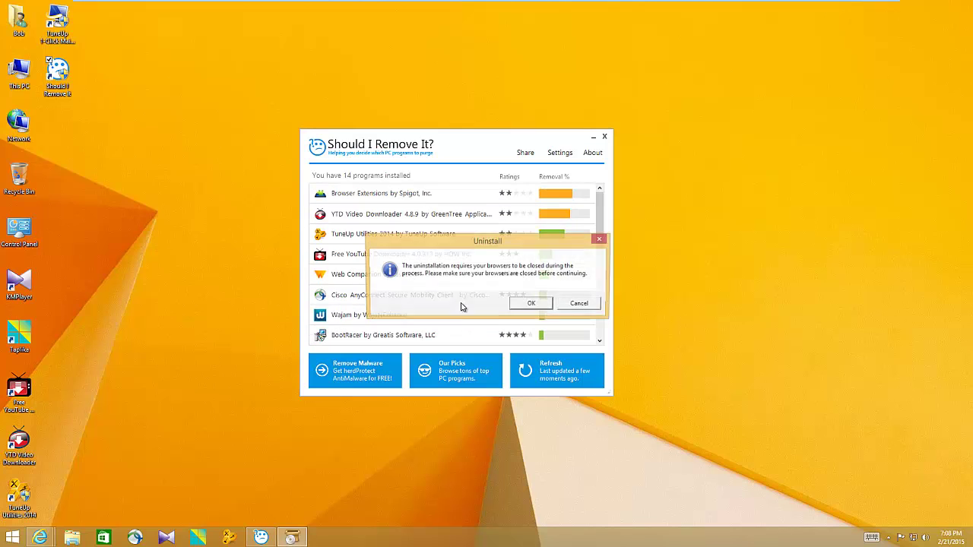
click(532, 305)
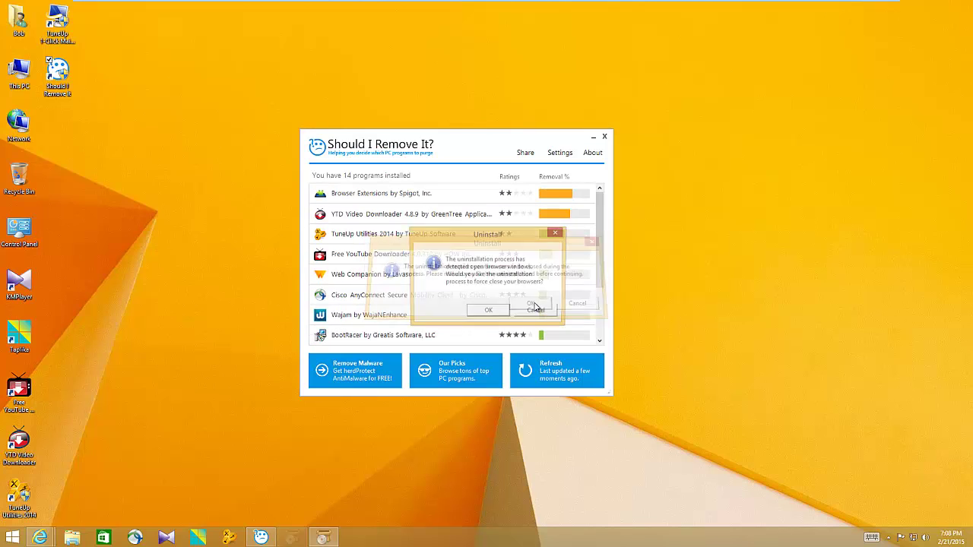
click(486, 312)
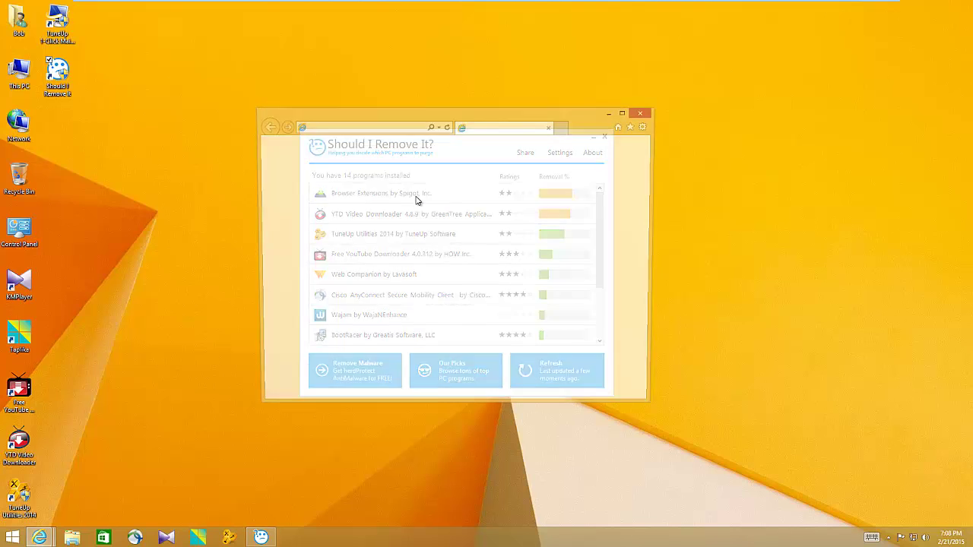
click(643, 111)
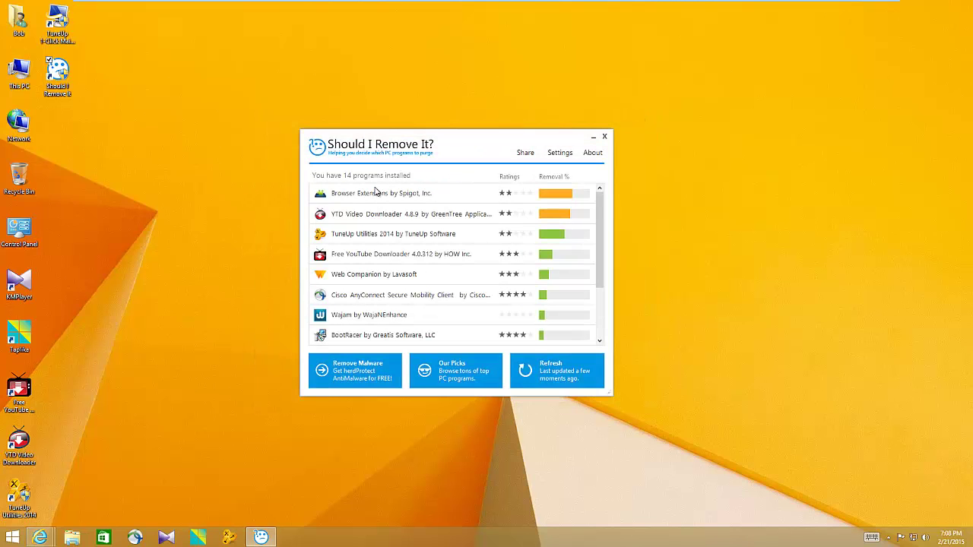
Uninstall Browser Extensions, allowing Internet Explorer windows to be closed.
click(375, 195)
click(564, 220)
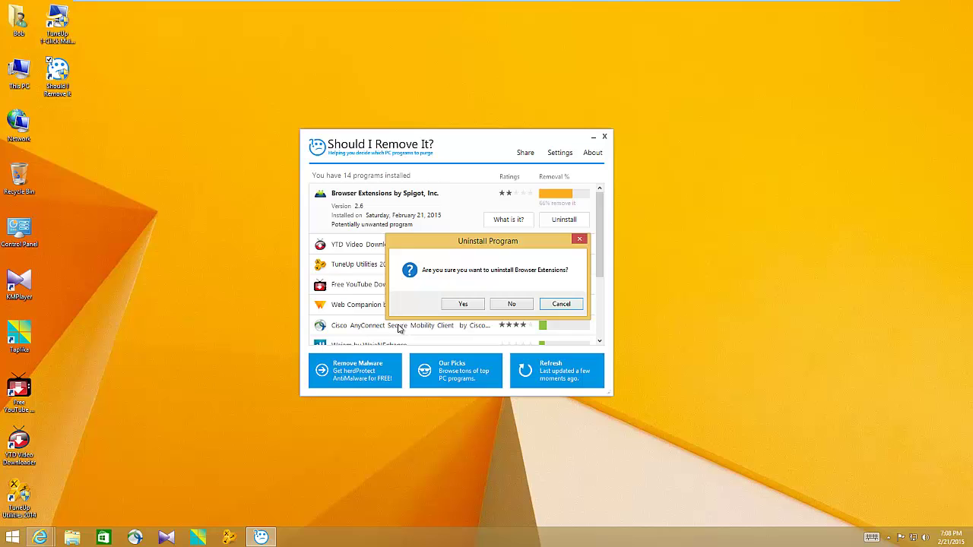
click(463, 304)
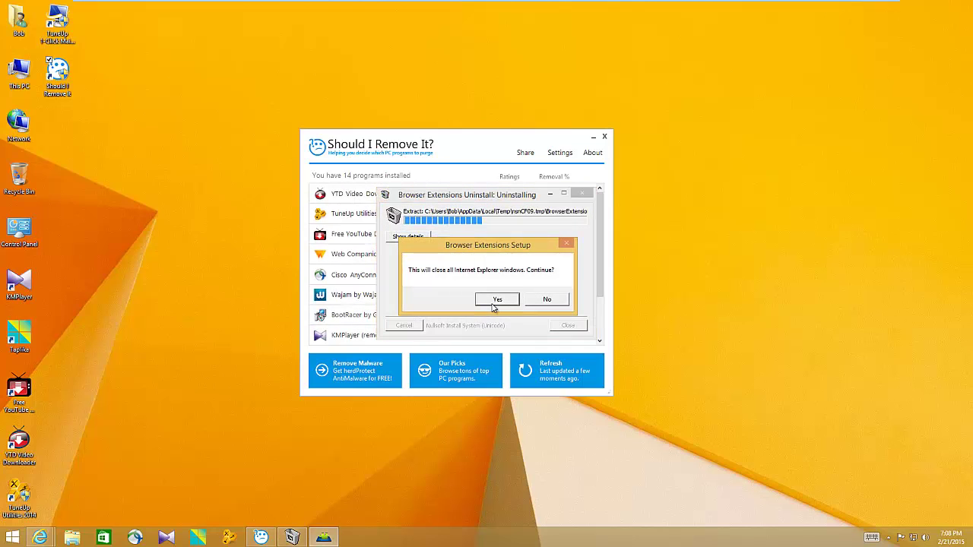
click(497, 299)
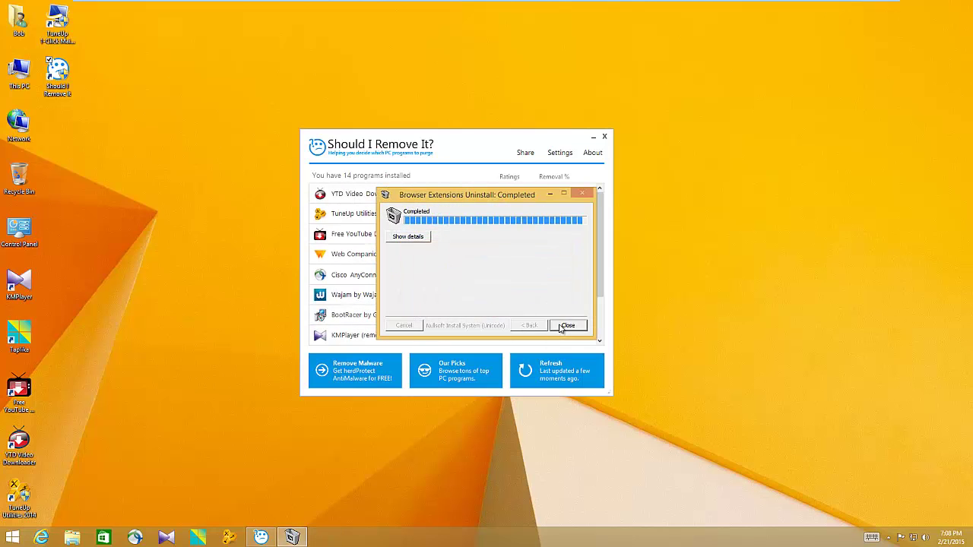
click(566, 326)
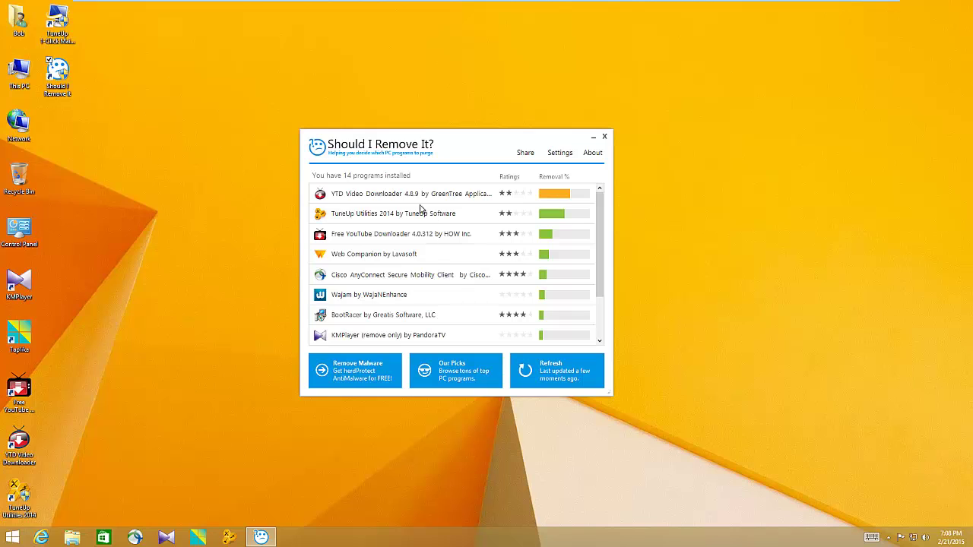
Uninstall YTD Video Downloader through its wizard and close the page it opens.
click(429, 203)
click(571, 220)
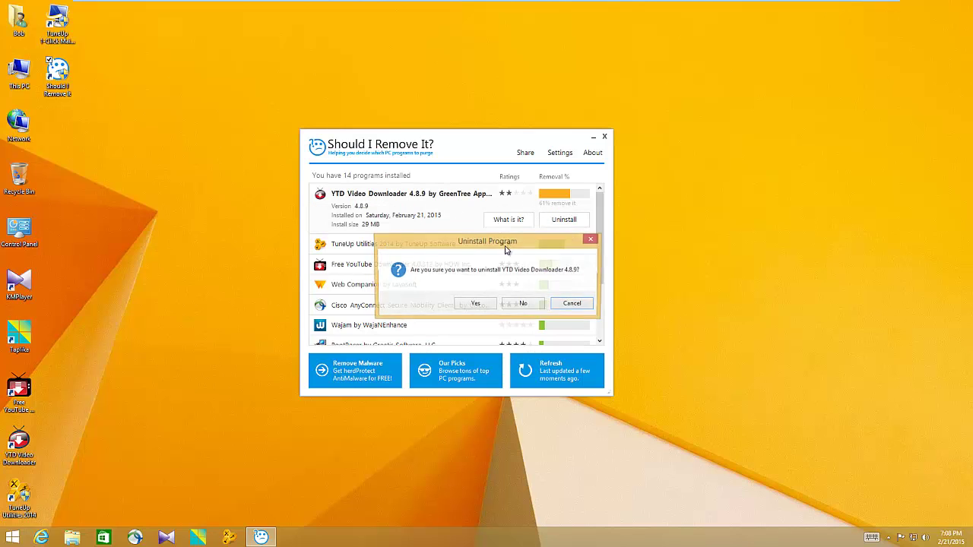
click(472, 304)
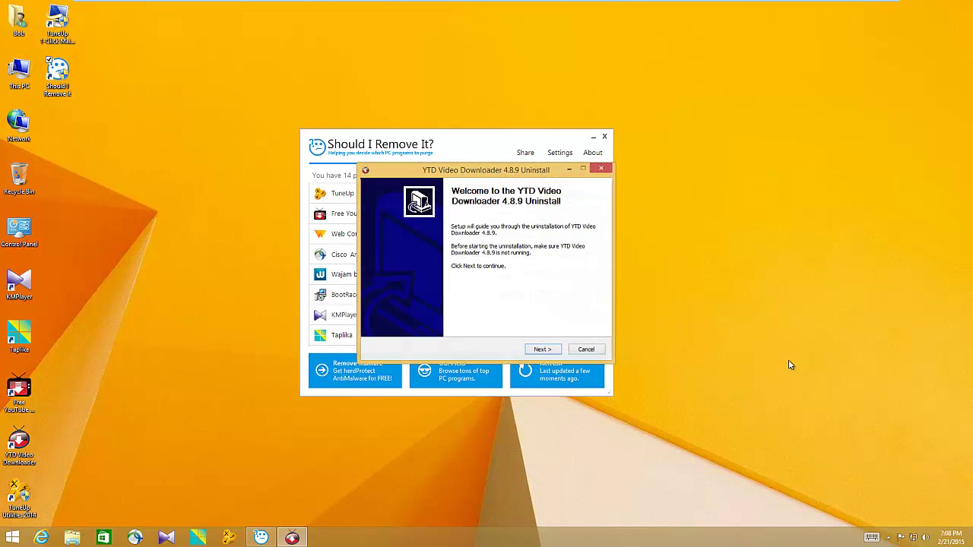
click(539, 349)
click(542, 350)
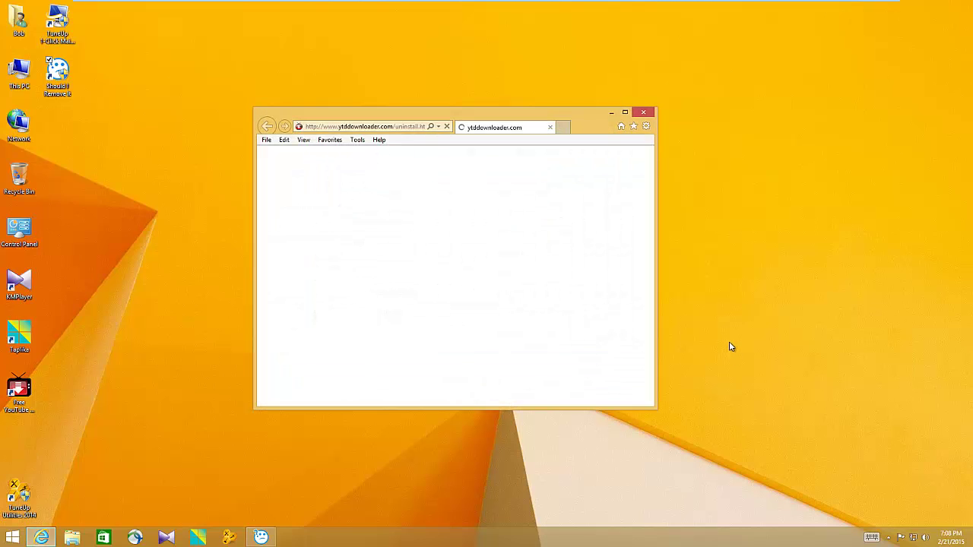
click(641, 114)
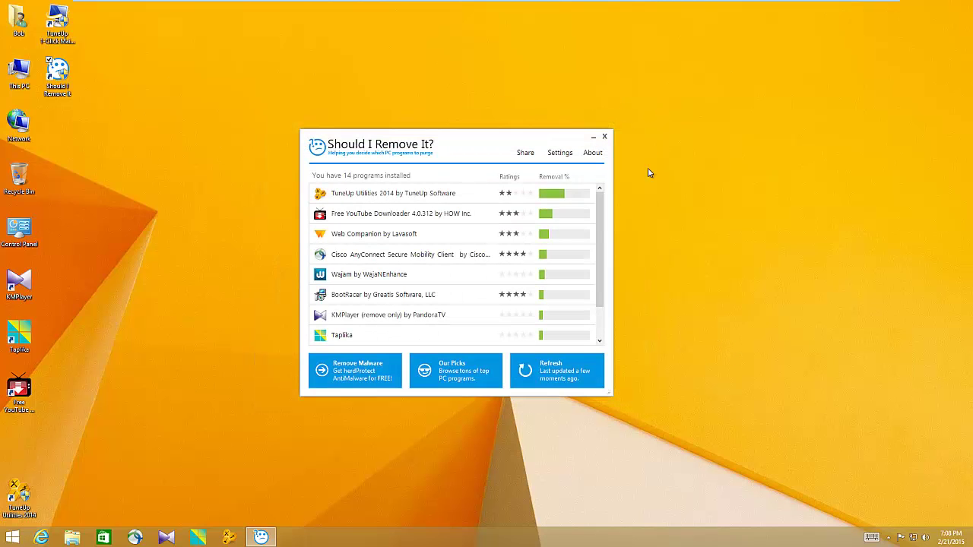
scroll(609, 301, down, 2)
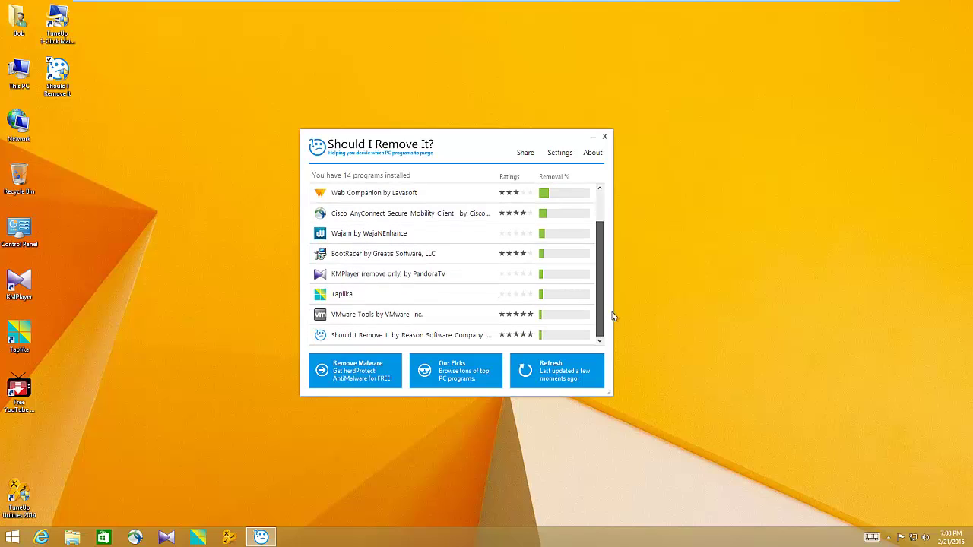
scroll(594, 253, up, 2)
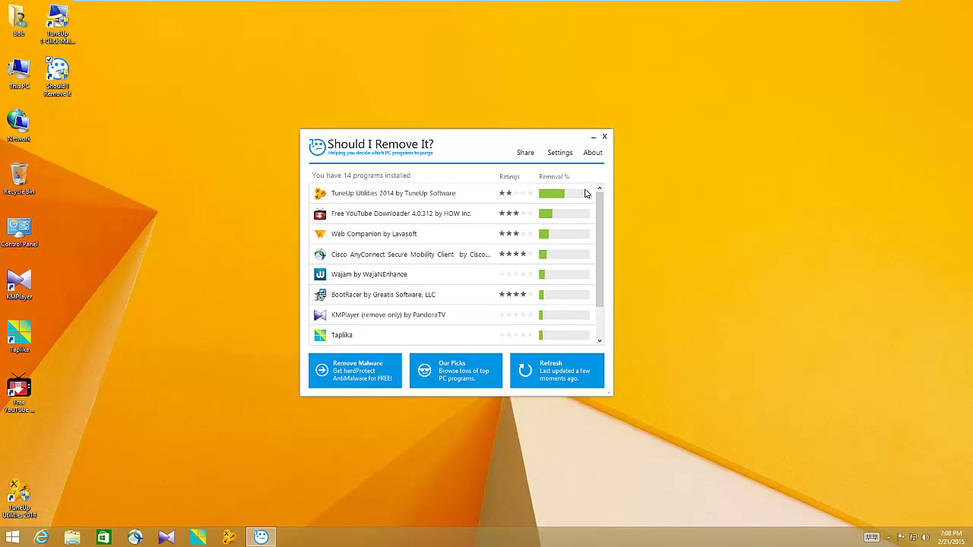
Uninstall Wajam and dismiss the WajaNEnhance uninstaller's promotional screen.
click(354, 277)
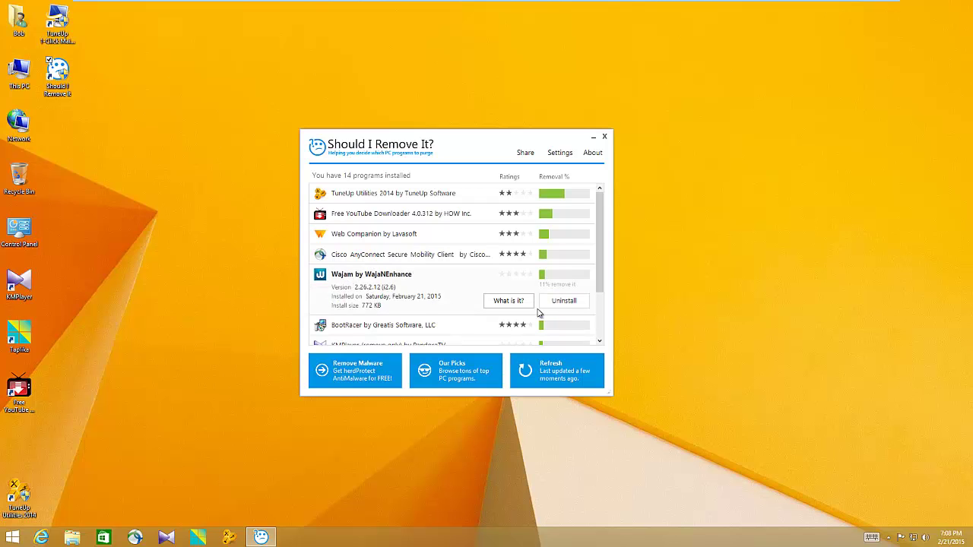
click(562, 301)
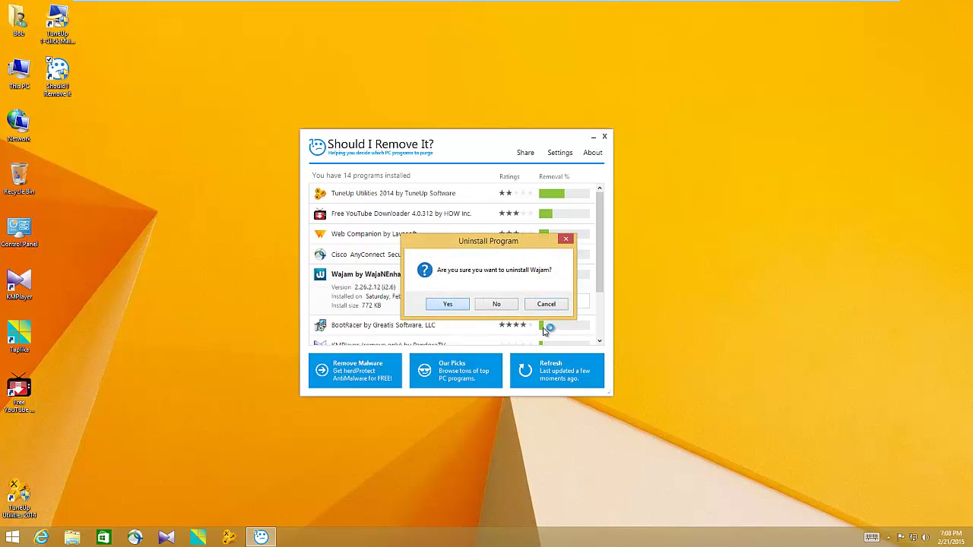
click(447, 306)
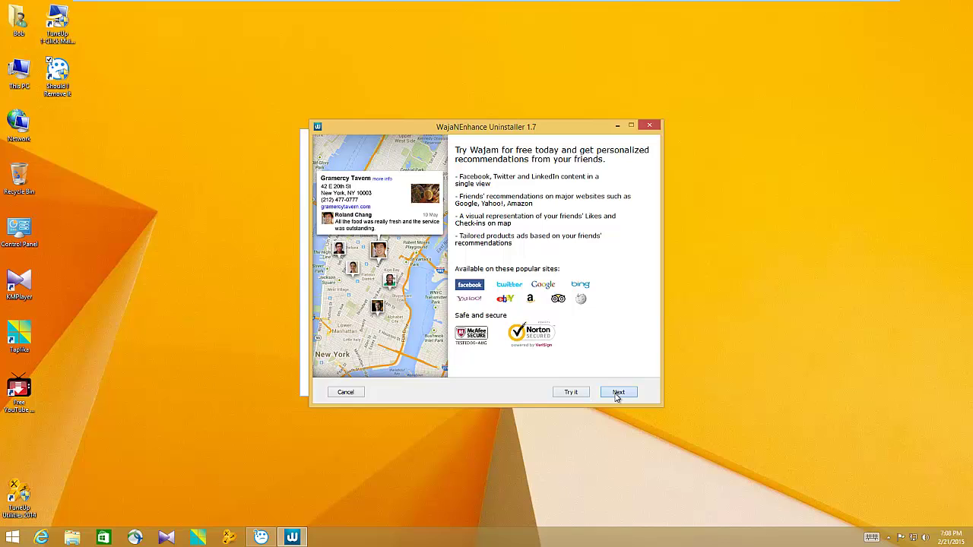
click(359, 393)
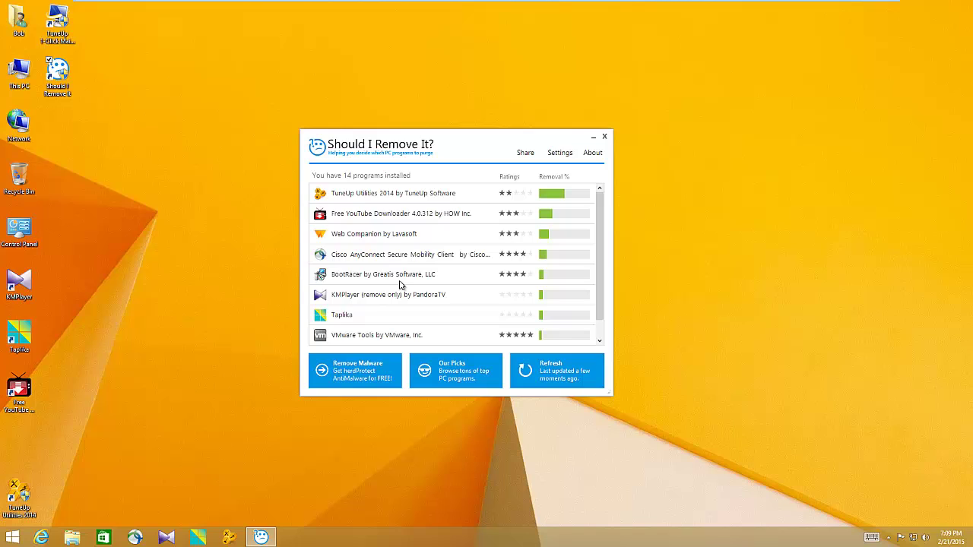
Uninstall Taplika, confirming and approving the removal.
click(374, 318)
click(567, 343)
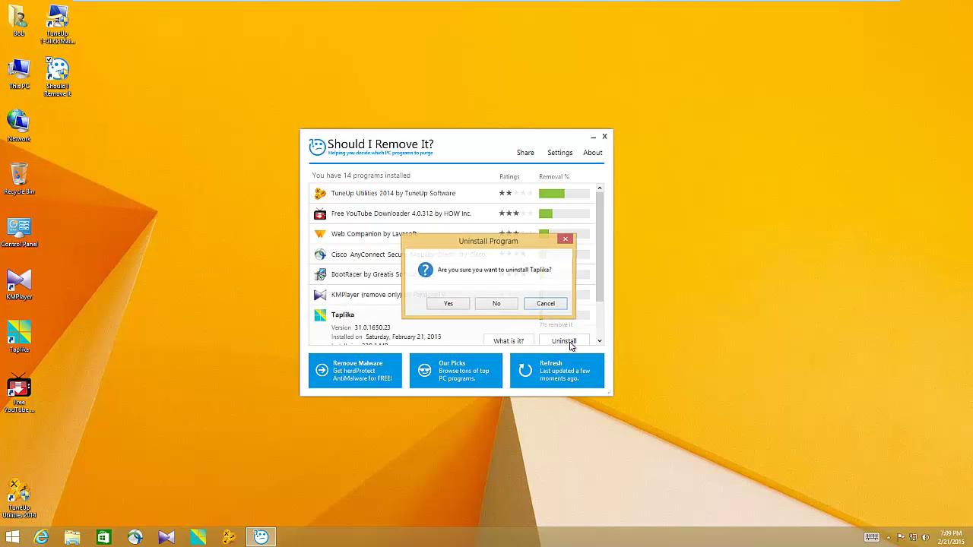
click(449, 303)
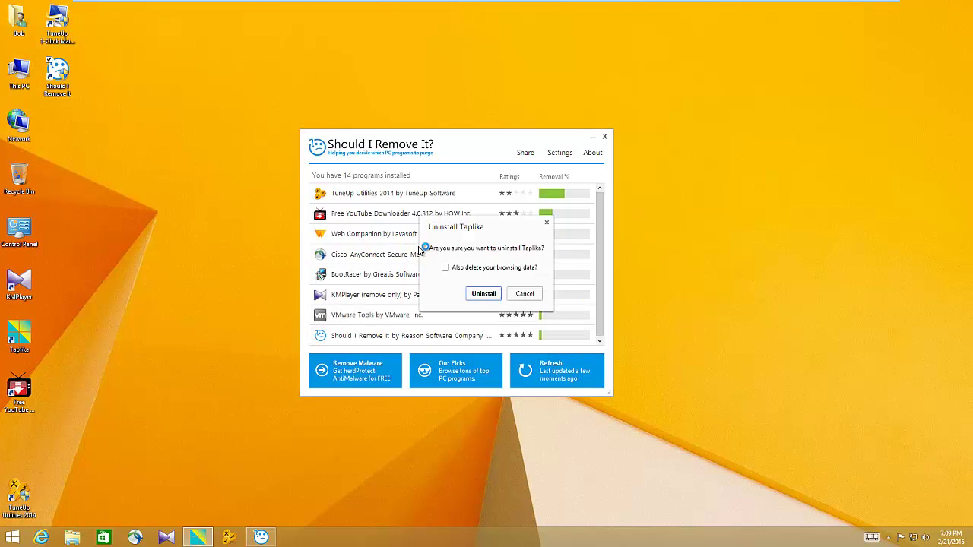
click(490, 295)
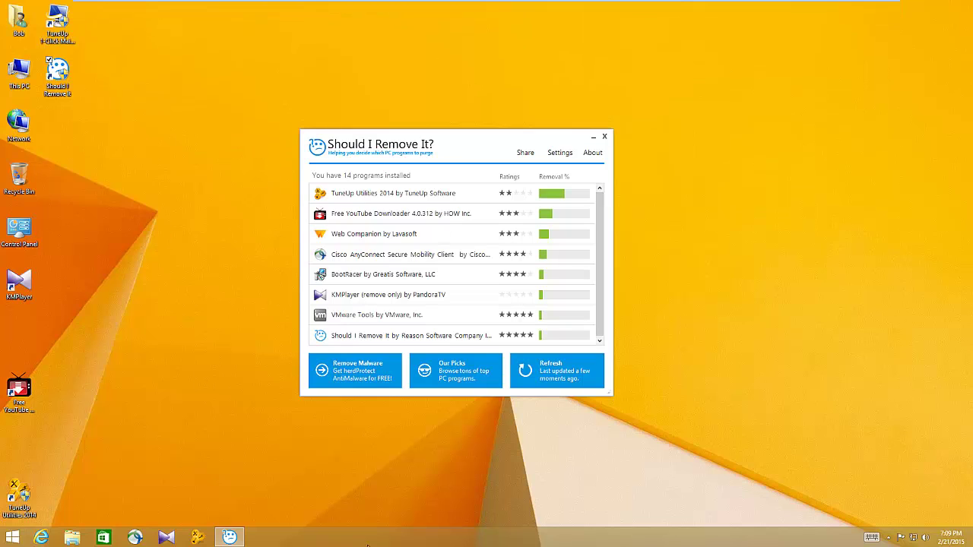
right_click(382, 537)
click(403, 507)
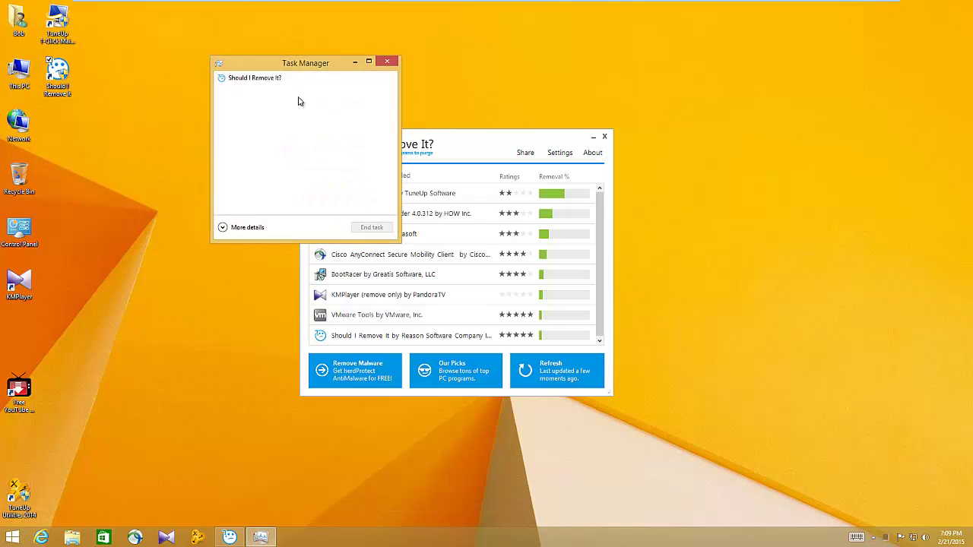
click(245, 227)
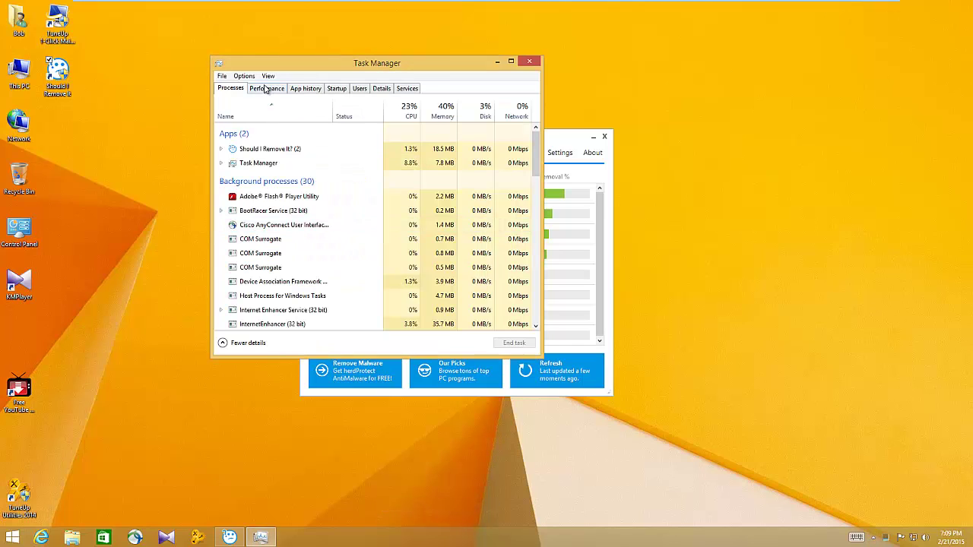
click(266, 89)
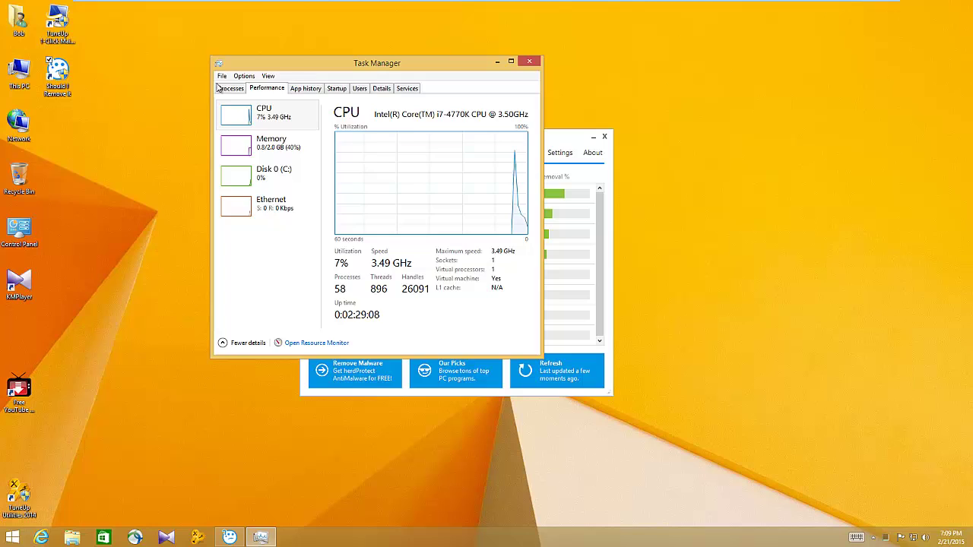
click(231, 88)
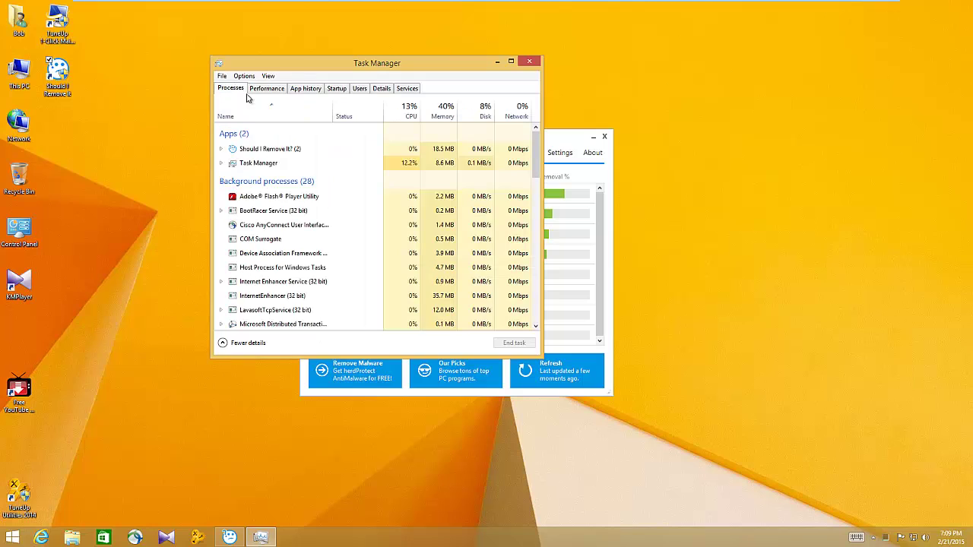
right_click(310, 253)
click(256, 189)
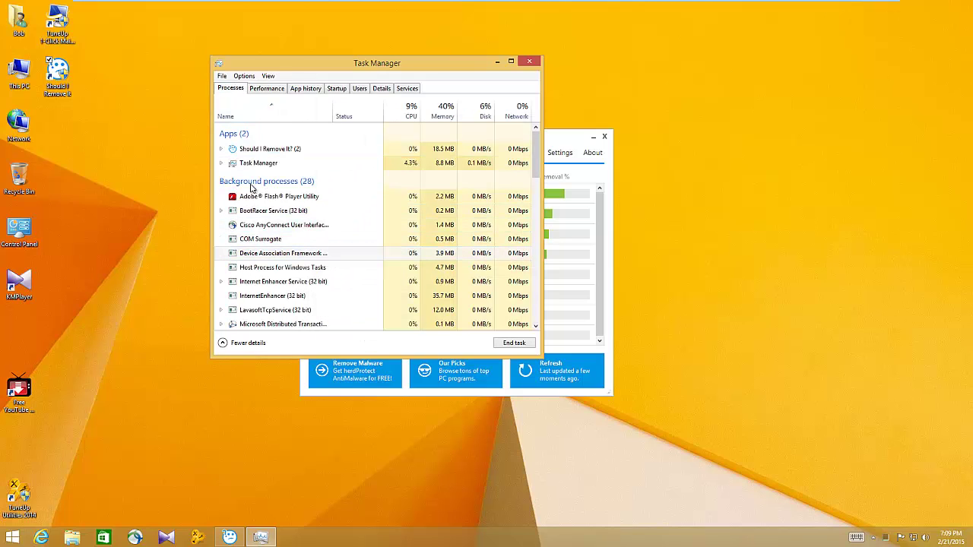
click(380, 89)
right_click(274, 163)
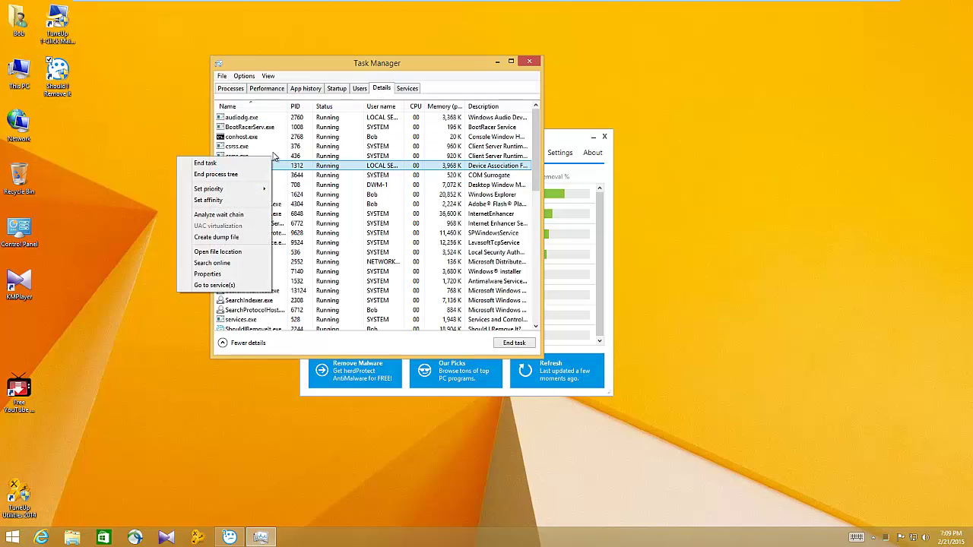
click(534, 65)
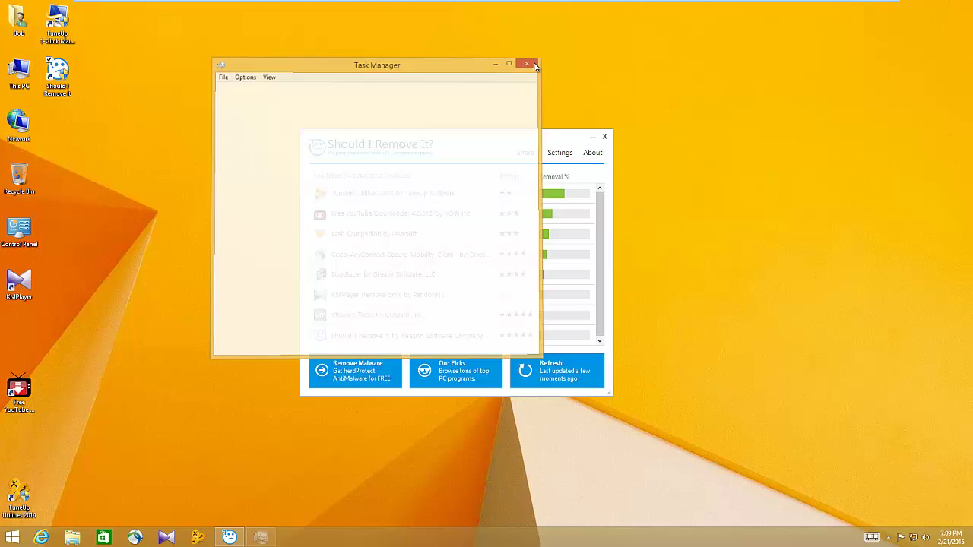